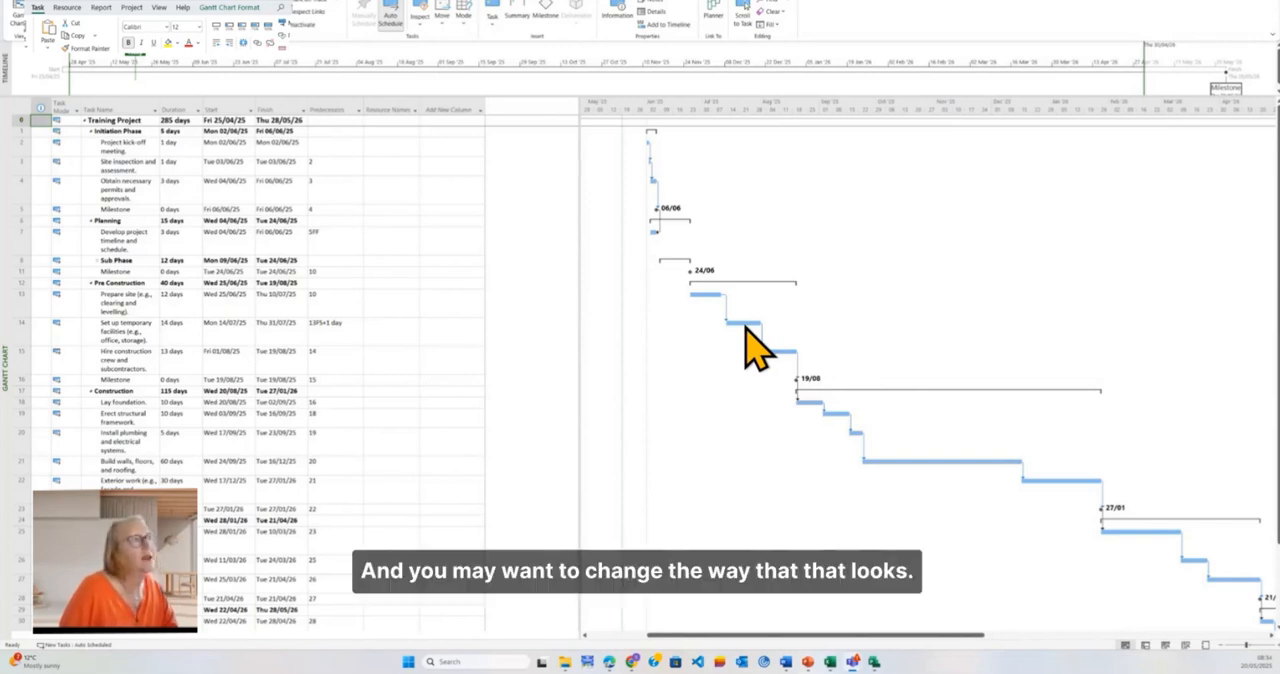
Step: Examine the Gantt chart style colour schemes and the formatting options offered for the chart area
{"action": "left_click", "coordinate": [158, 8]}
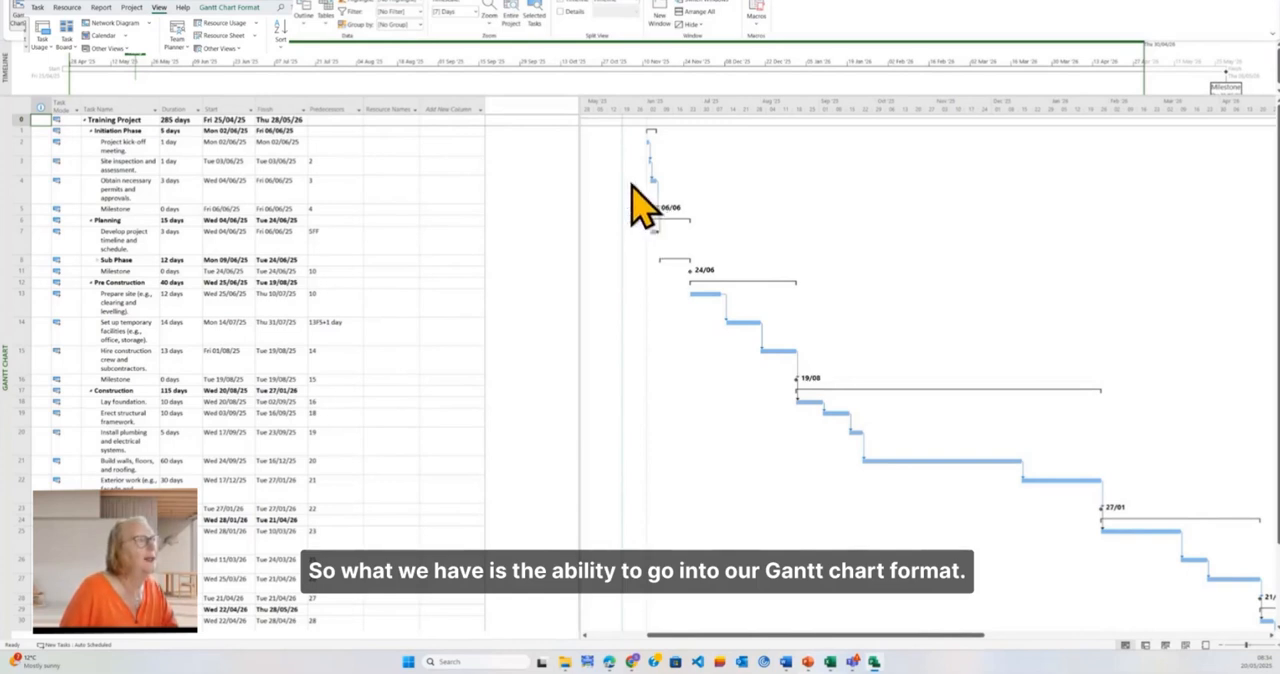
{"action": "left_click", "coordinate": [232, 8]}
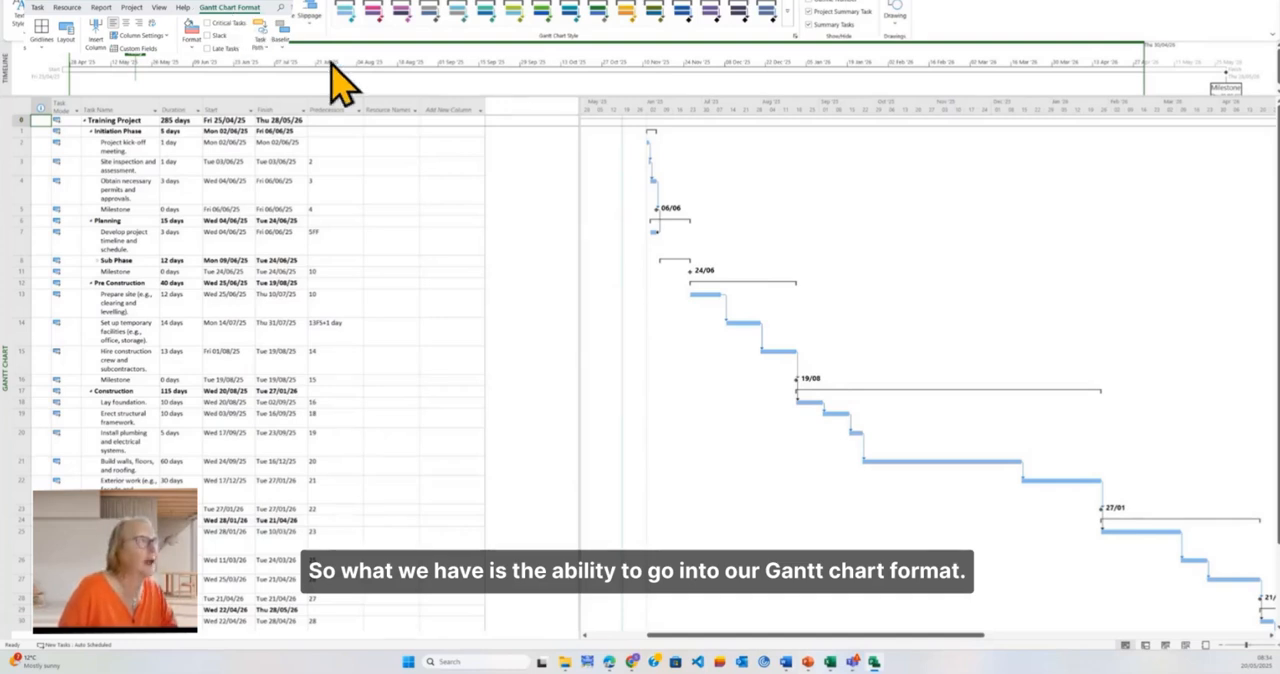
{"action": "left_click", "coordinate": [789, 22]}
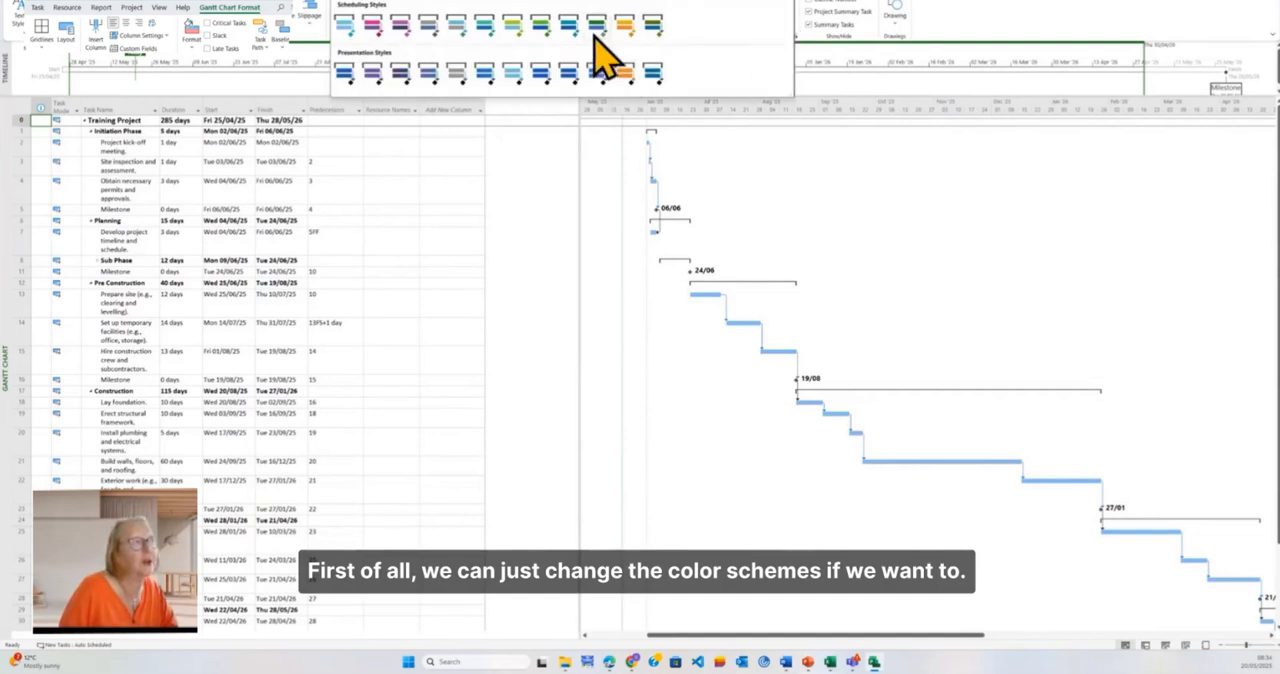
{"action": "left_click", "coordinate": [922, 20]}
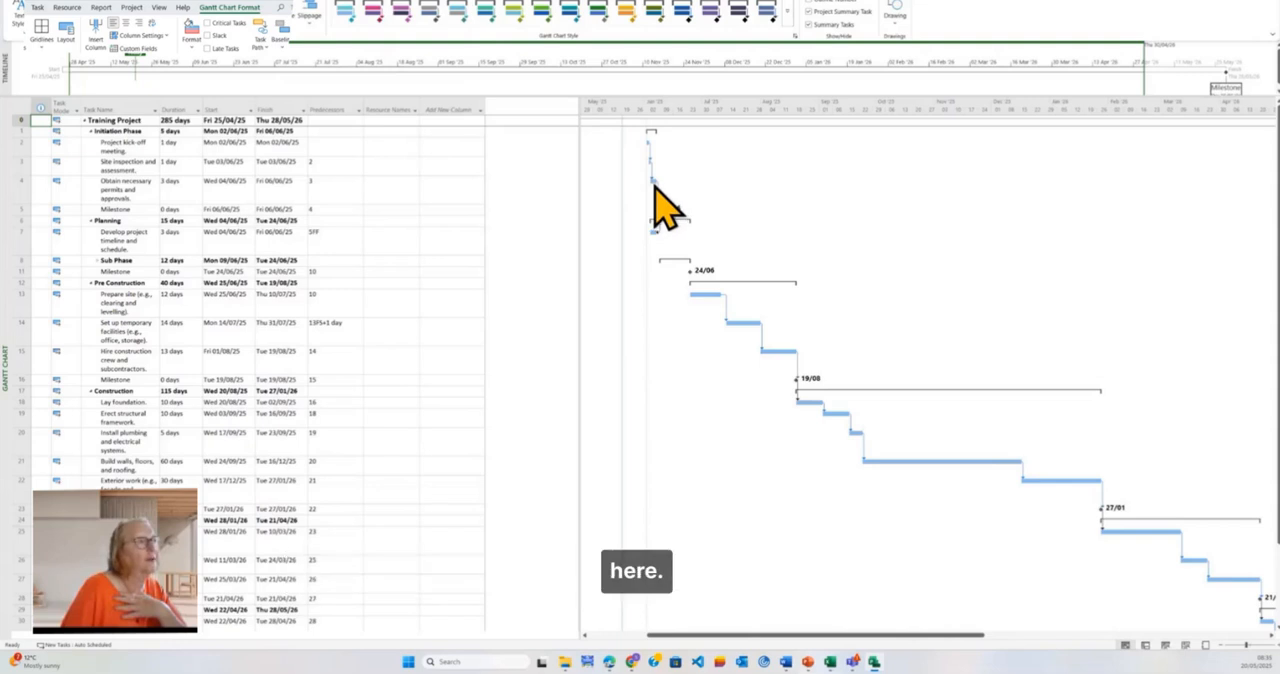
{"action": "right_click", "coordinate": [697, 185]}
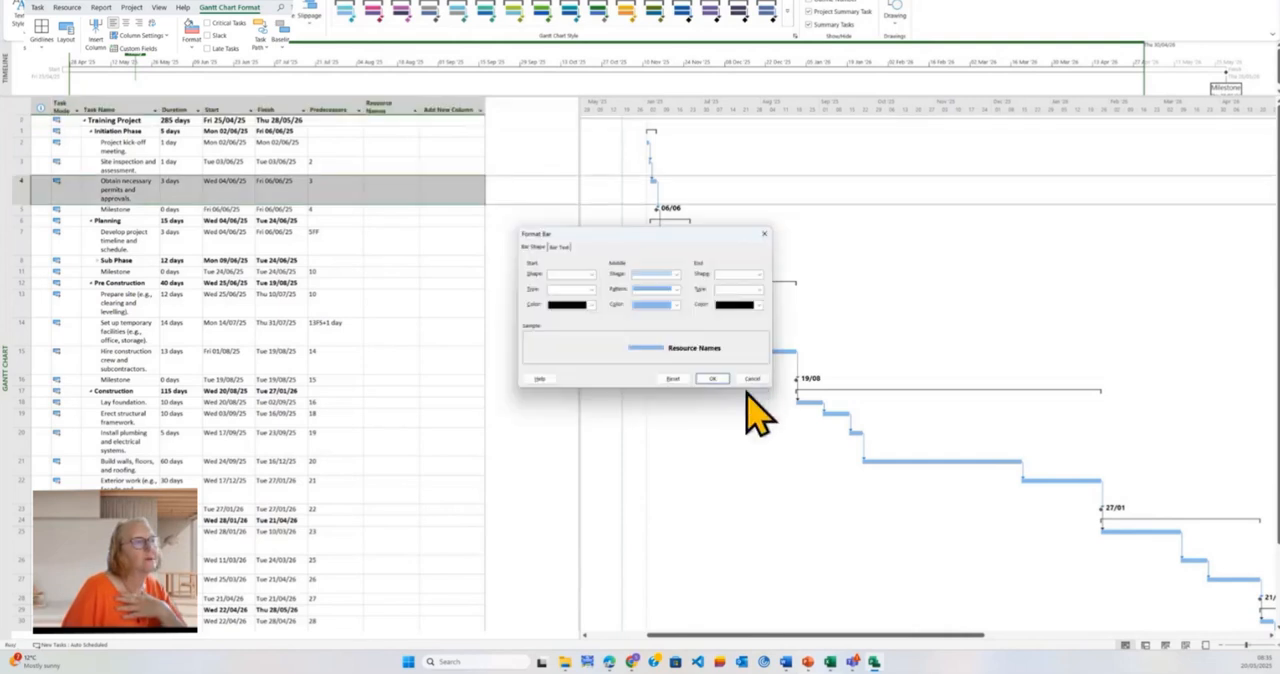
{"action": "left_click", "coordinate": [750, 379]}
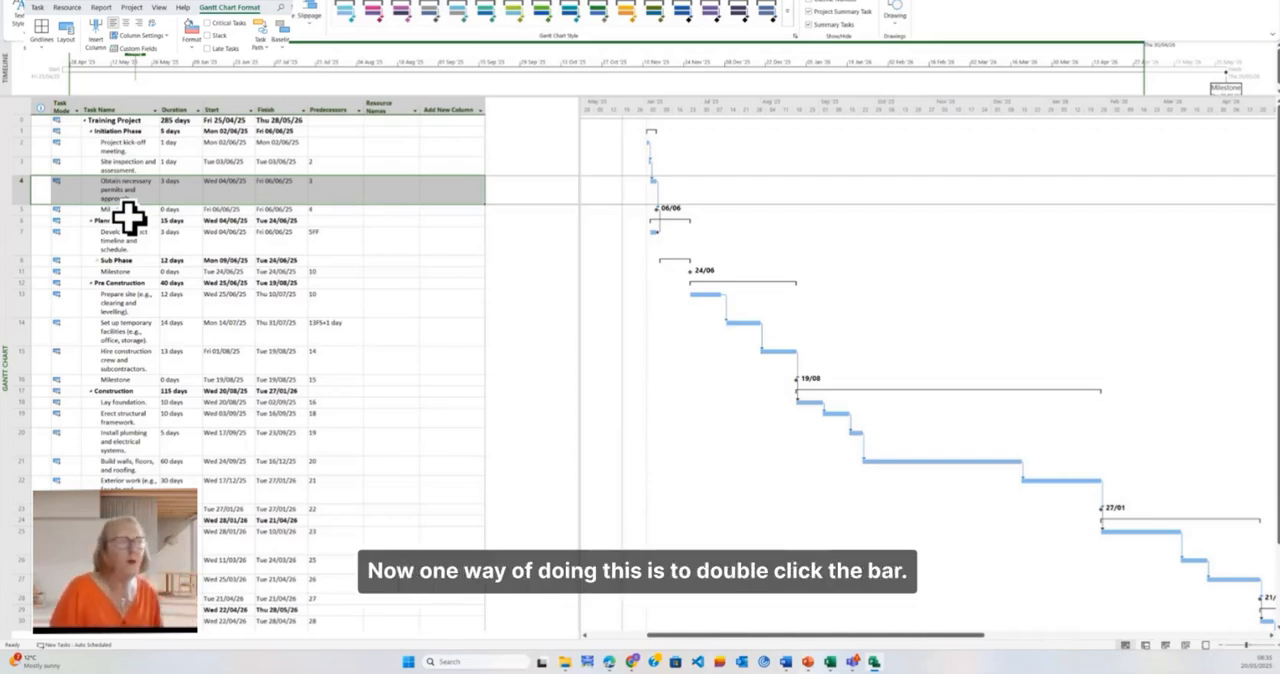
Step: In the Gantt chart's bar styles, set the middle colour of the Task bar to standard dark blue
{"action": "double_click", "coordinate": [653, 184]}
{"action": "left_click_drag", "start_coordinate": [577, 169], "coordinate": [784, 170]}
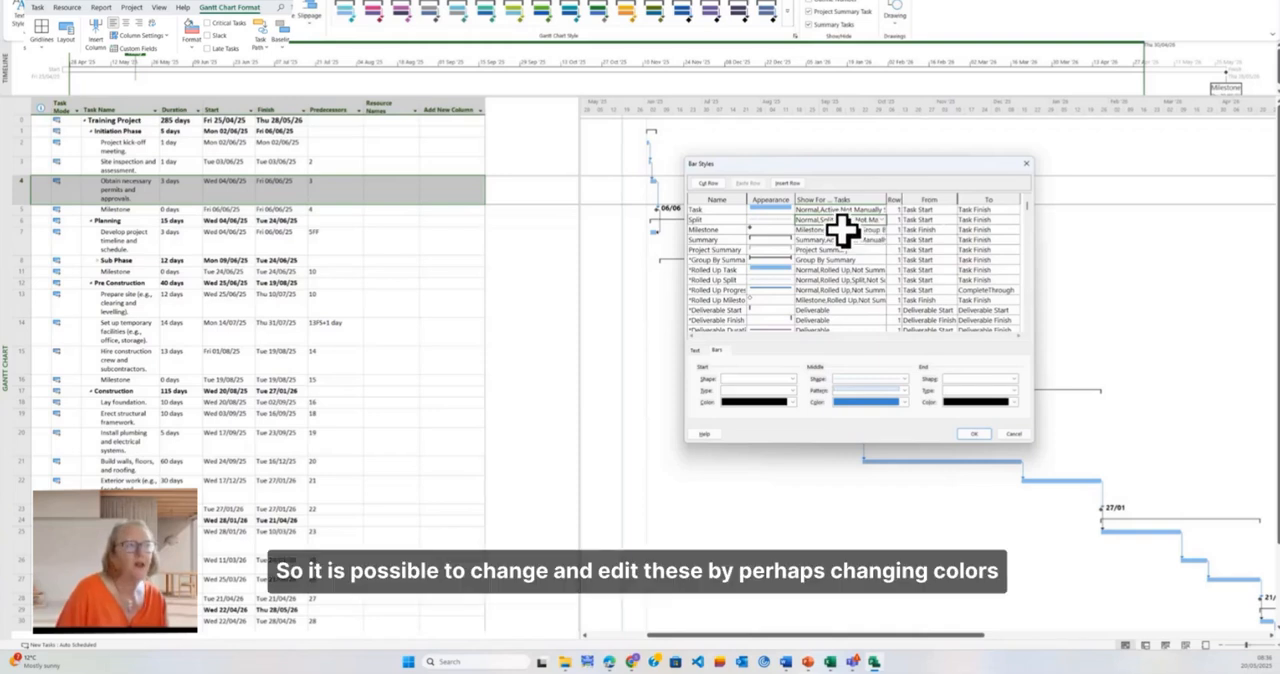
{"action": "left_click", "coordinate": [759, 209]}
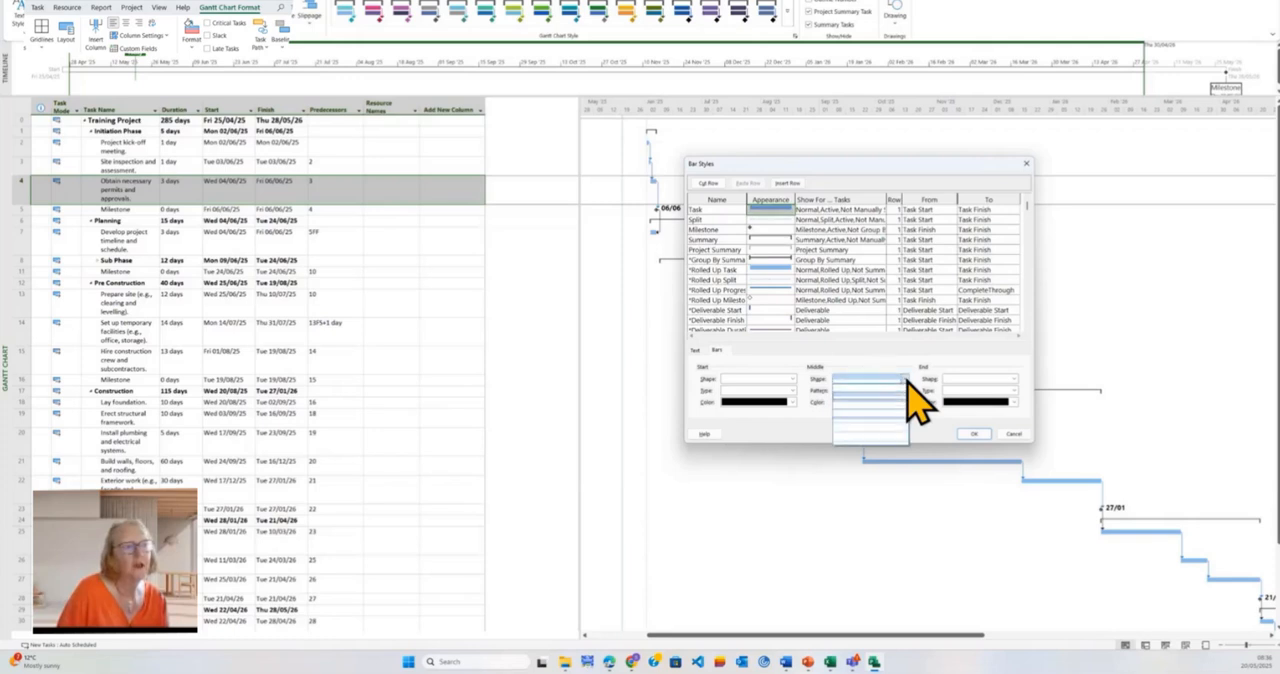
{"action": "left_click", "coordinate": [906, 390]}
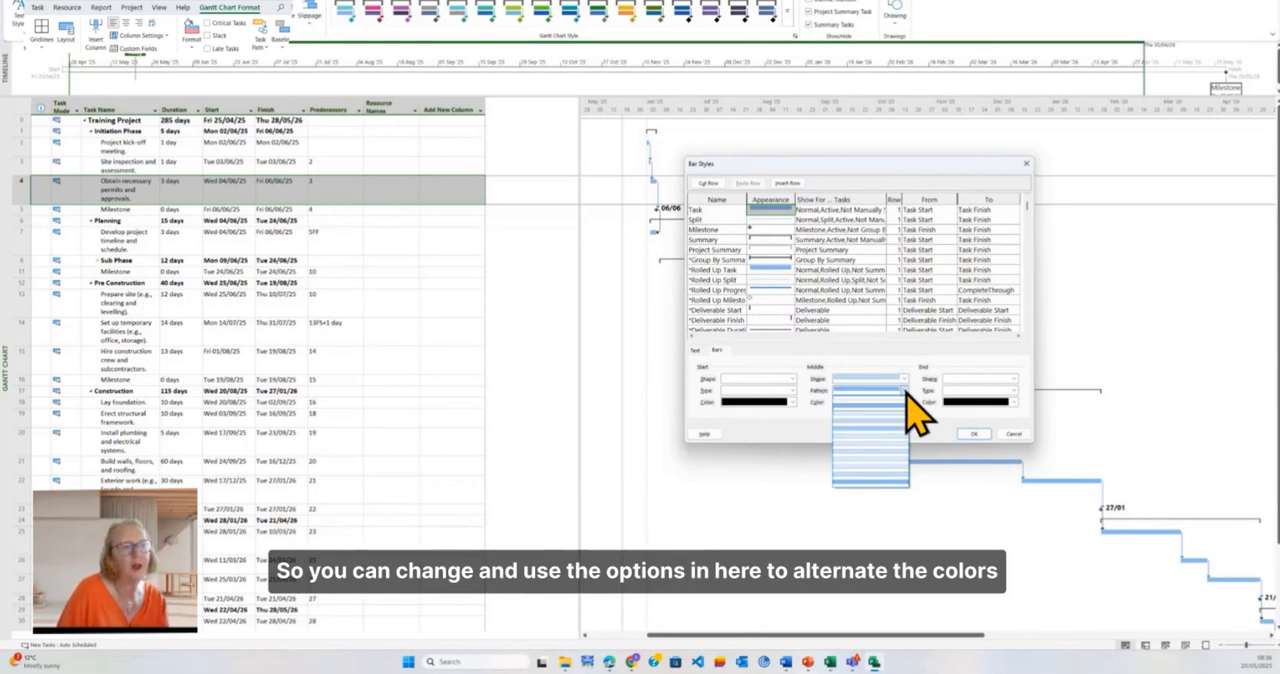
{"action": "left_click", "coordinate": [906, 400]}
{"action": "left_click", "coordinate": [906, 402]}
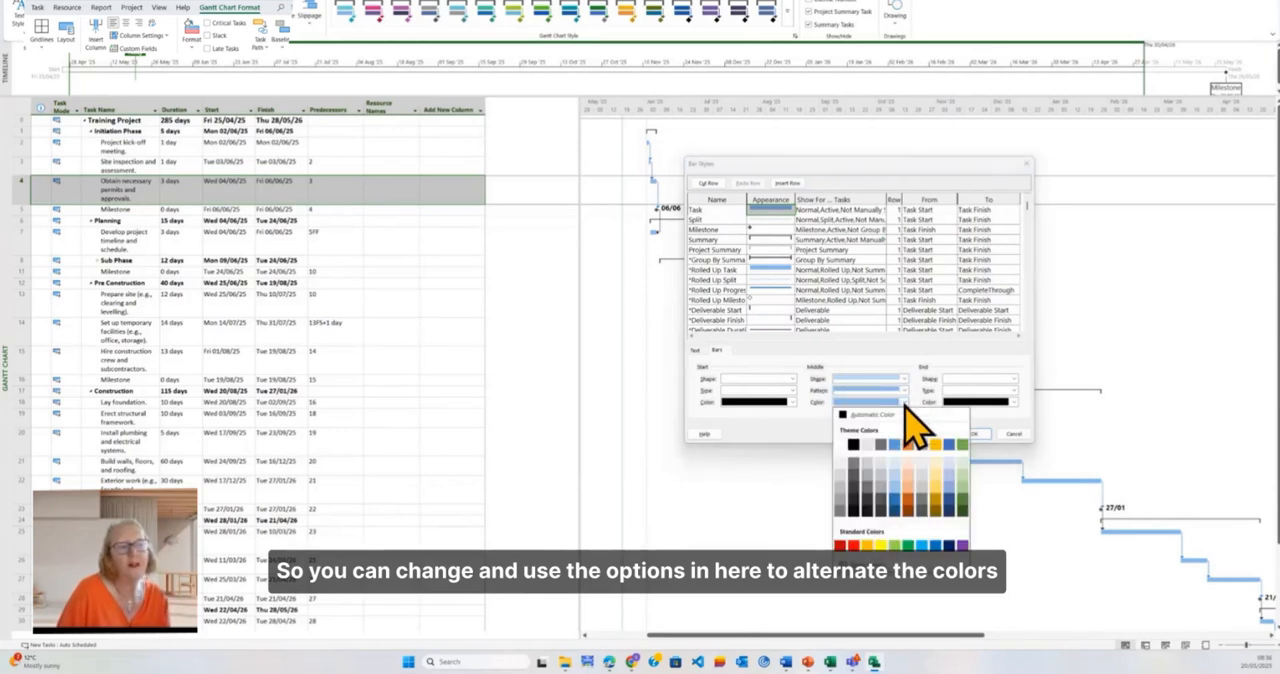
{"action": "left_click", "coordinate": [950, 547]}
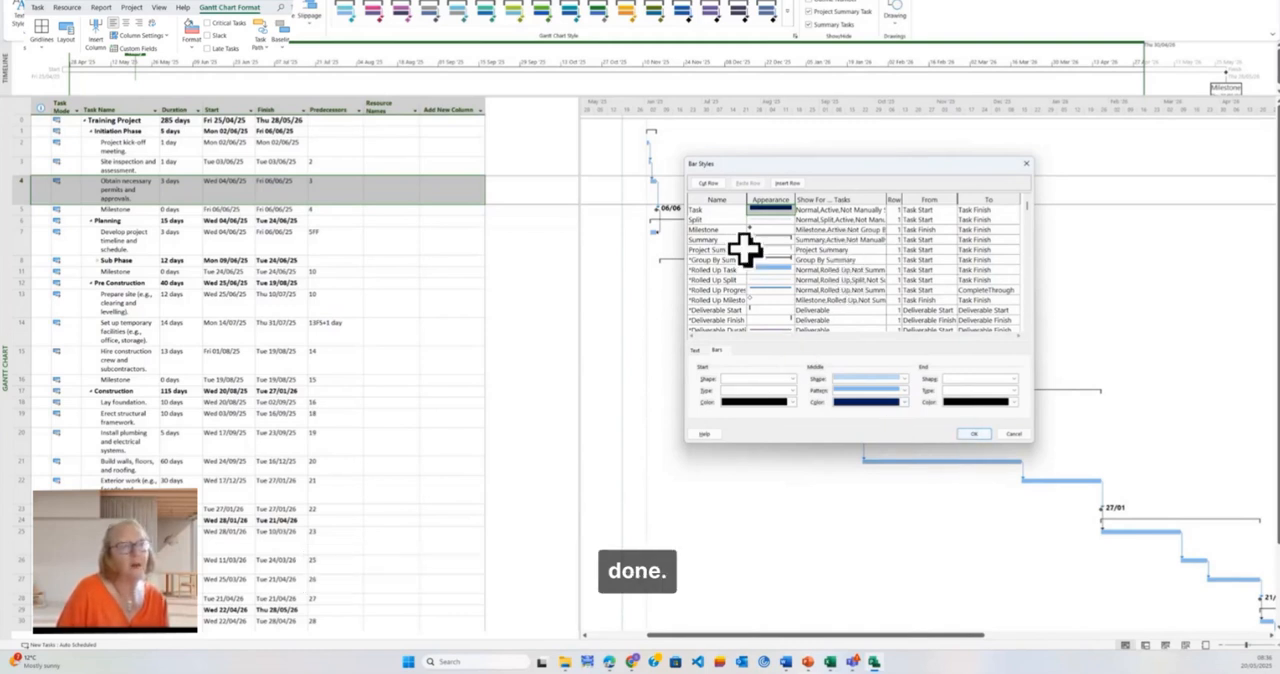
Step: Replace the text shown to the right of Task bars with Name and apply the bar styles
{"action": "left_click", "coordinate": [698, 350]}
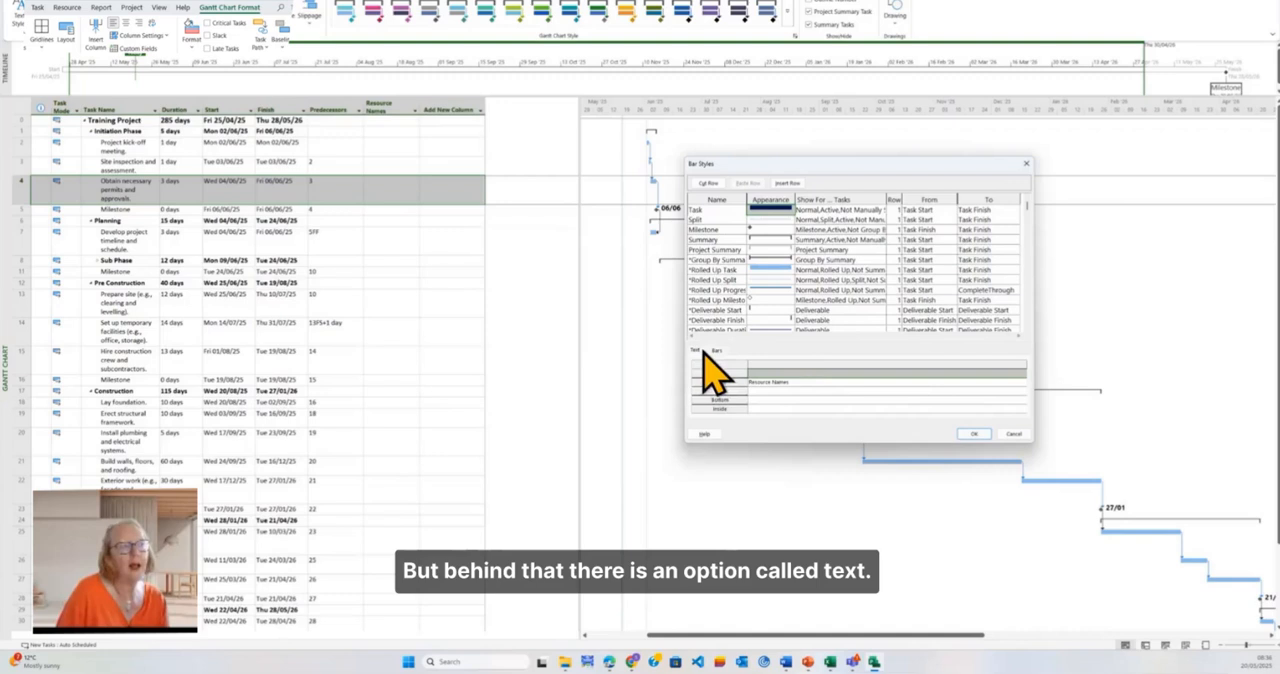
{"action": "left_click", "coordinate": [854, 373]}
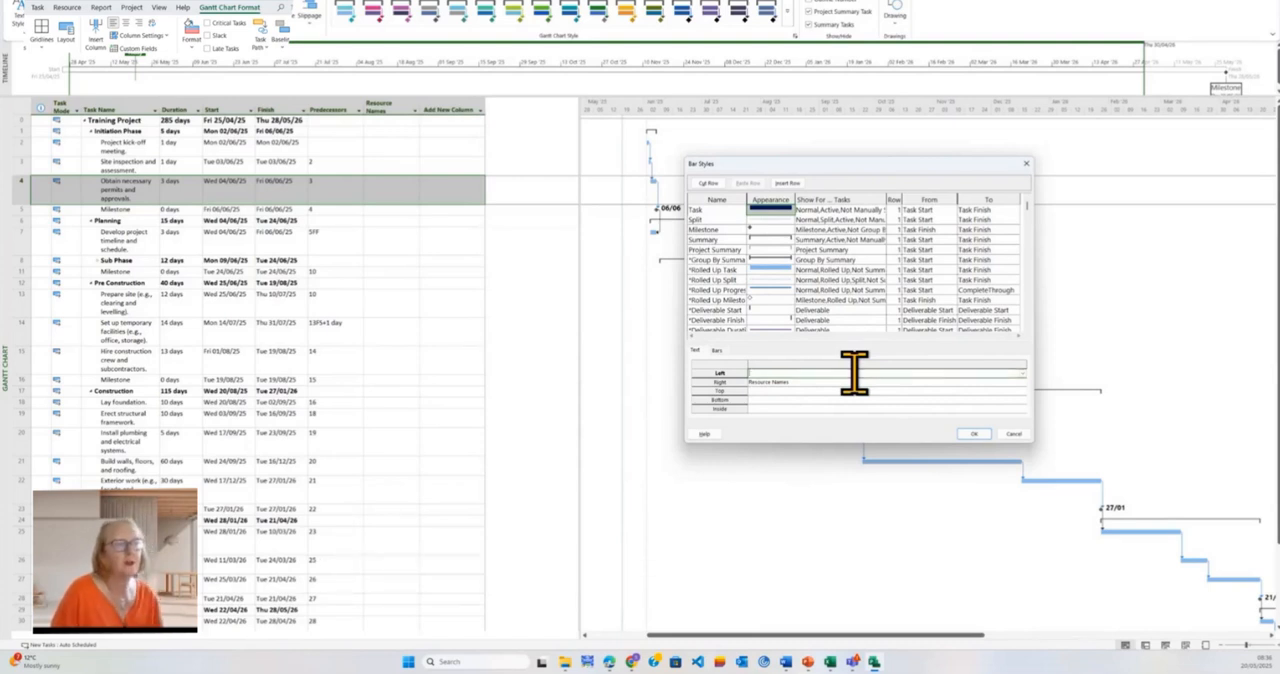
{"action": "left_click", "coordinate": [779, 382]}
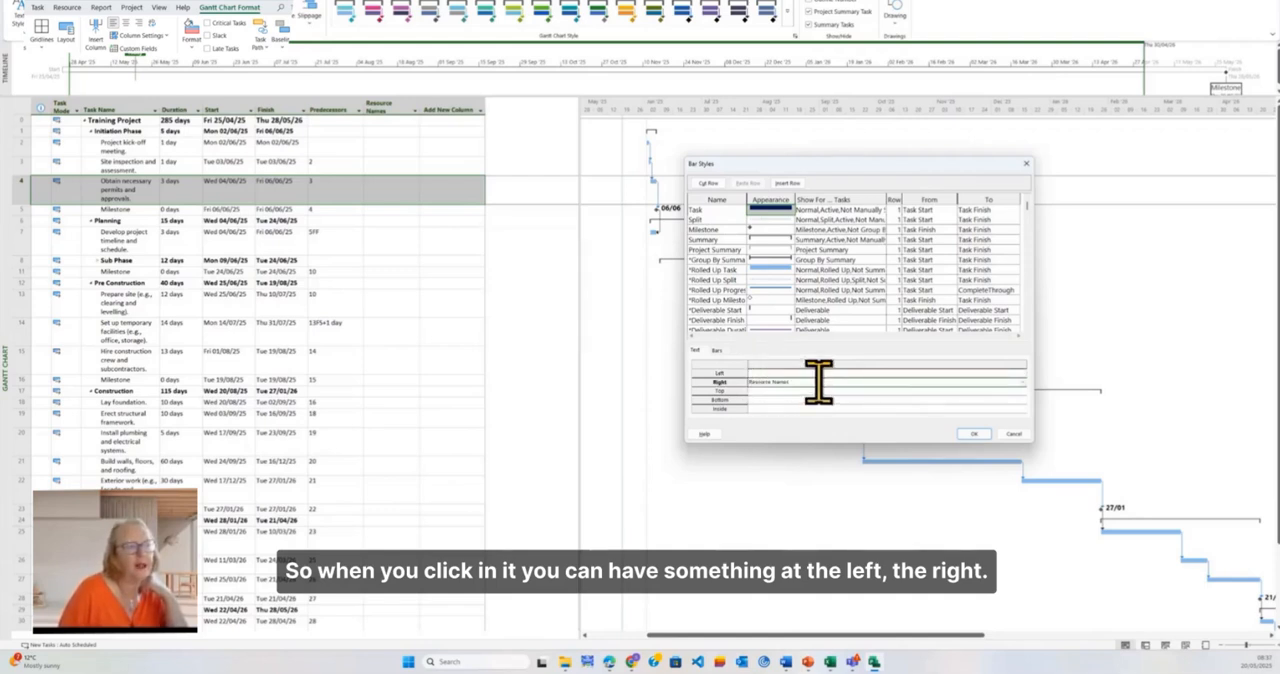
{"action": "left_click", "coordinate": [818, 382]}
{"action": "key", "text": "Delete"}
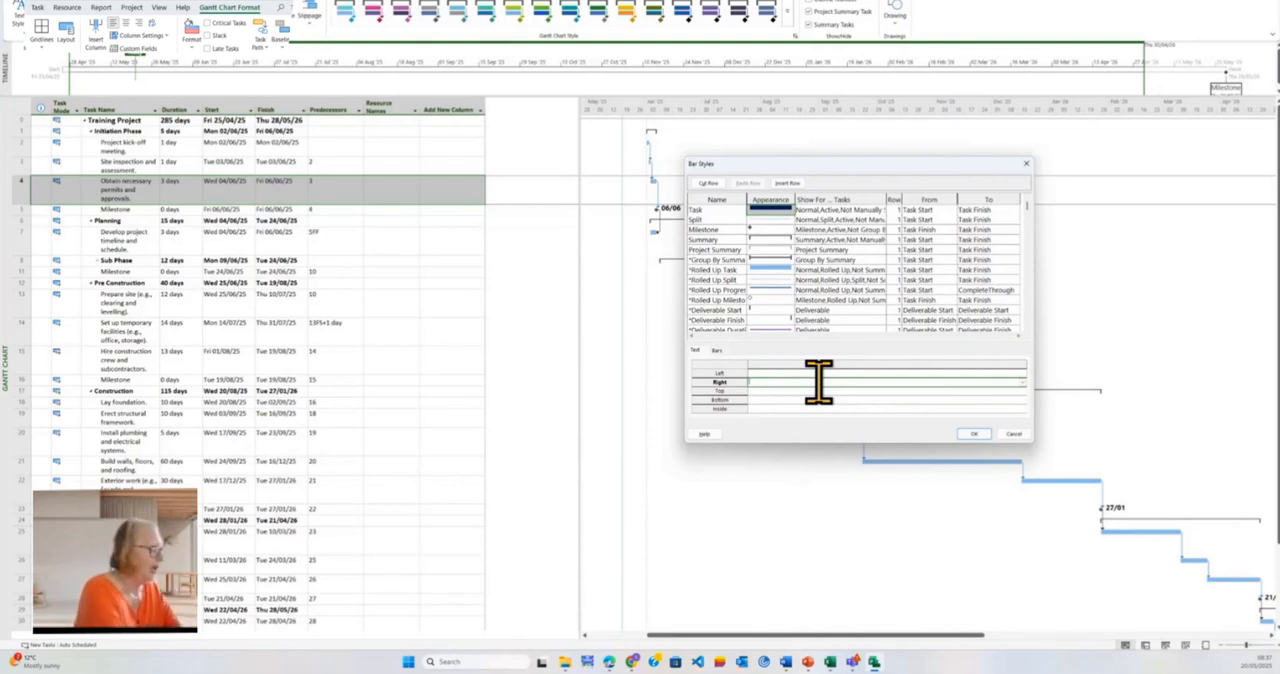
{"action": "type", "text": "t"}
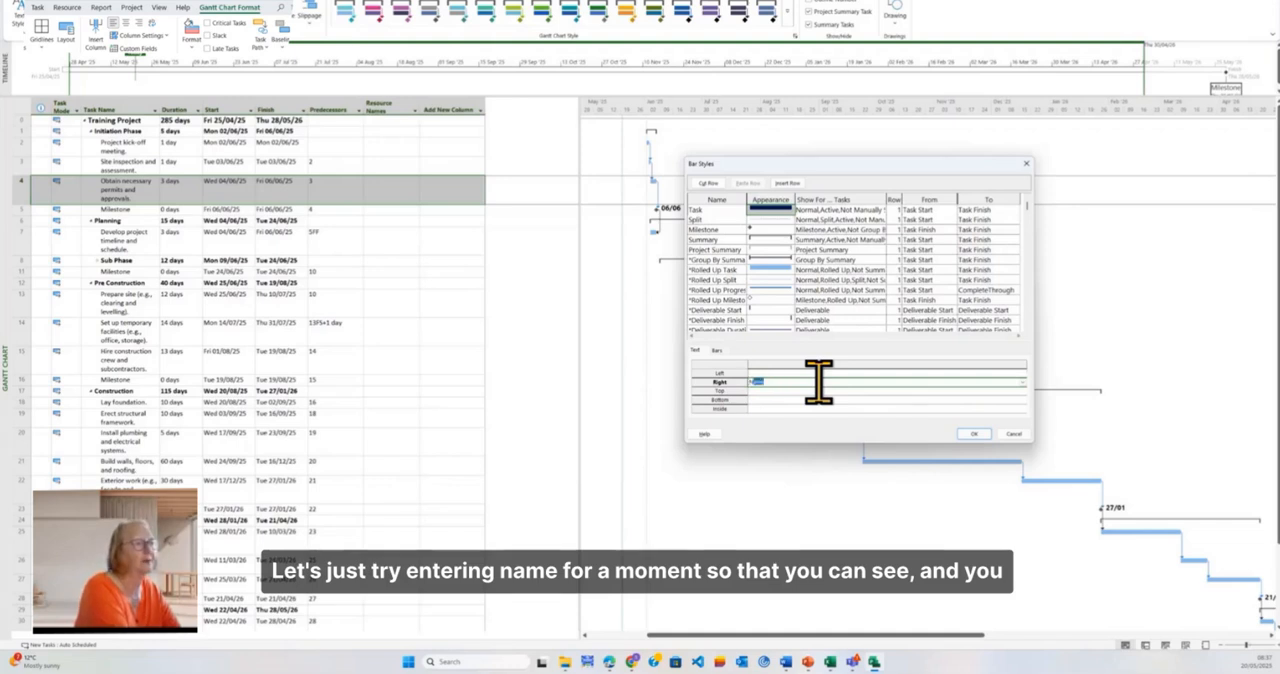
{"action": "key", "text": "Return"}
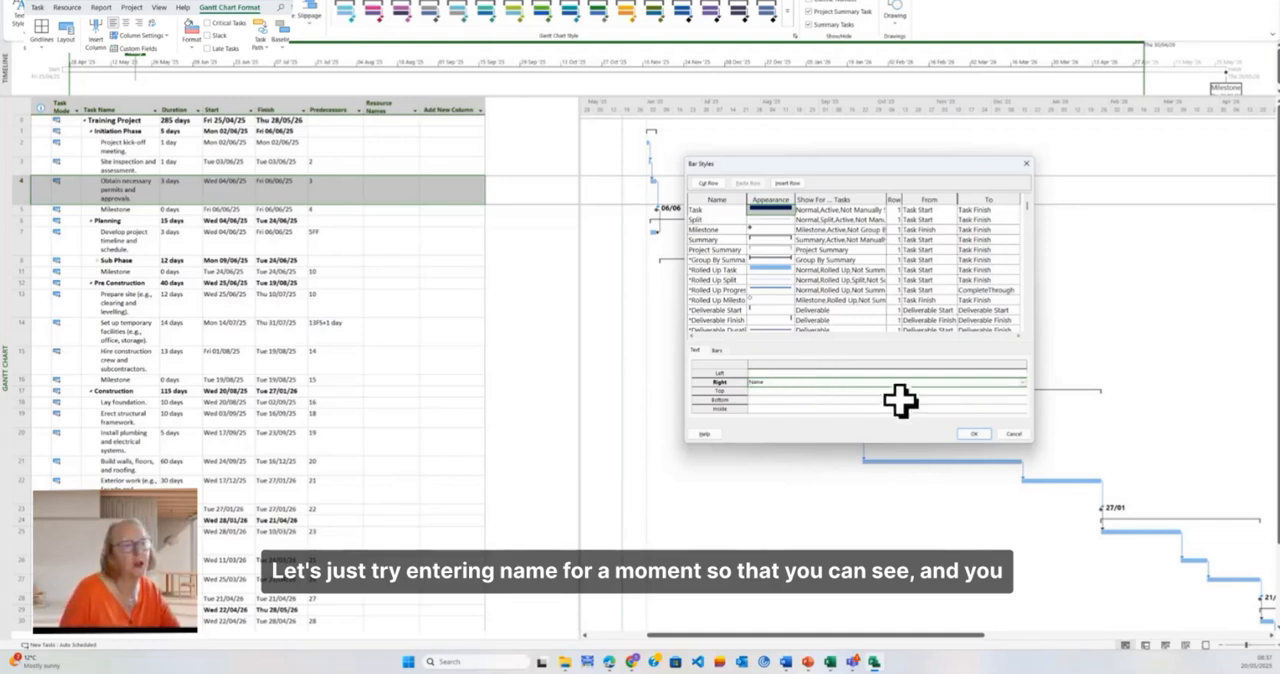
{"action": "left_click", "coordinate": [973, 433]}
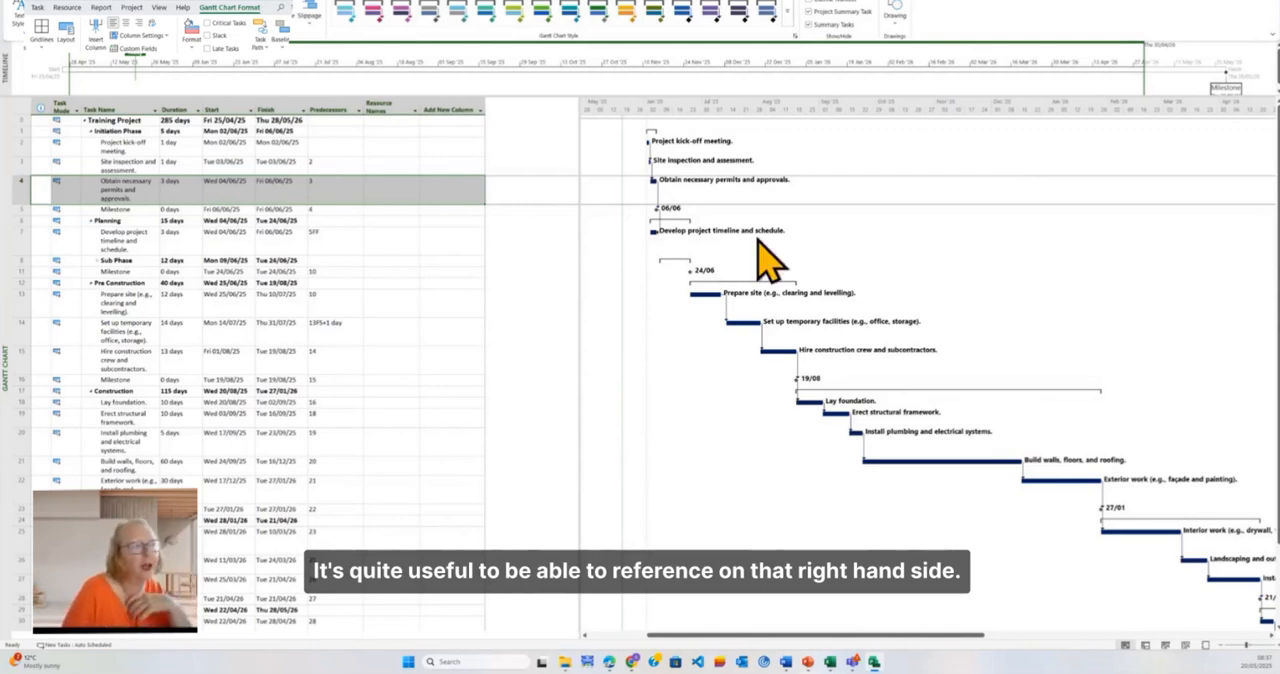
{"action": "left_click", "coordinate": [706, 294]}
{"action": "double_click", "coordinate": [708, 296]}
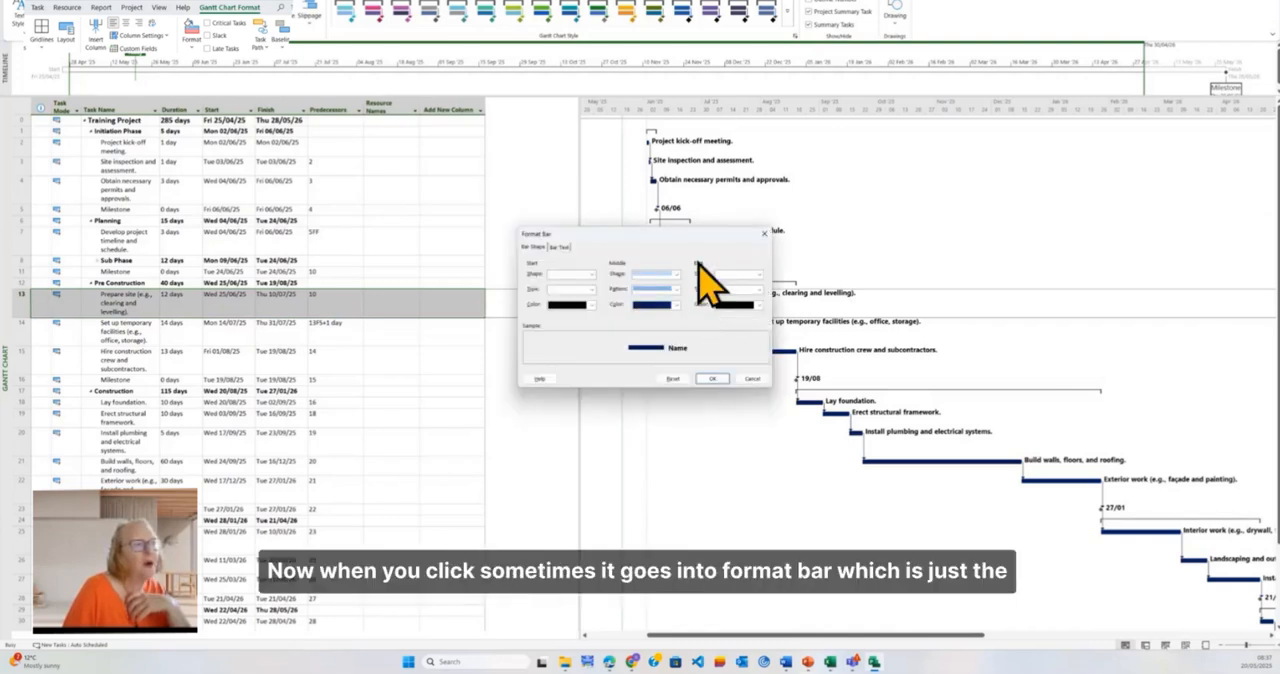
{"action": "left_click_drag", "start_coordinate": [669, 229], "coordinate": [781, 375]}
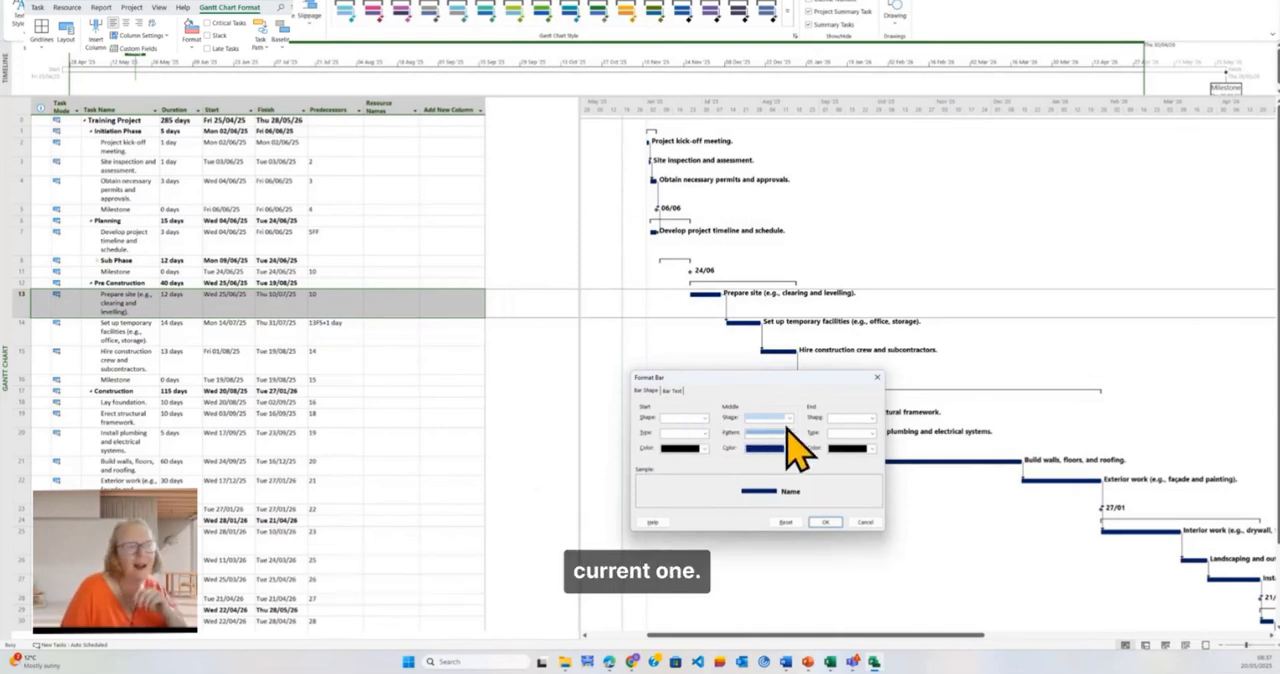
{"action": "left_click", "coordinate": [672, 390]}
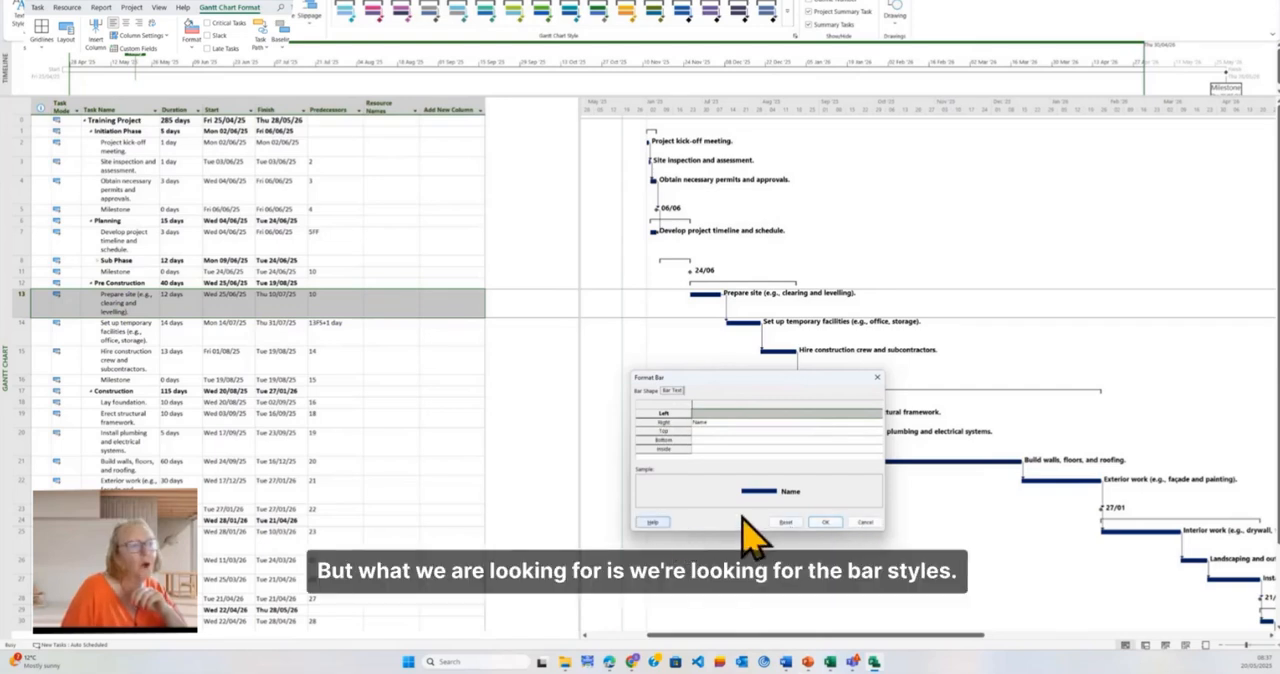
{"action": "left_click", "coordinate": [864, 522]}
{"action": "left_click", "coordinate": [743, 321]}
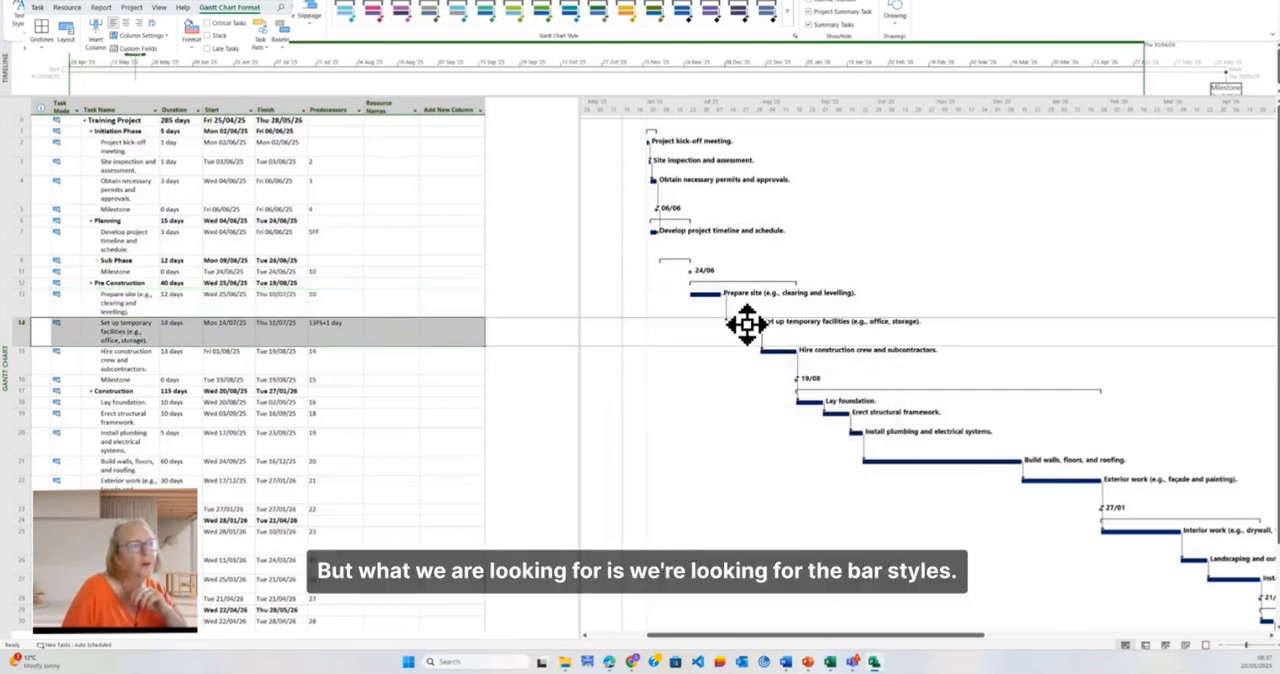
{"action": "double_click", "coordinate": [748, 323]}
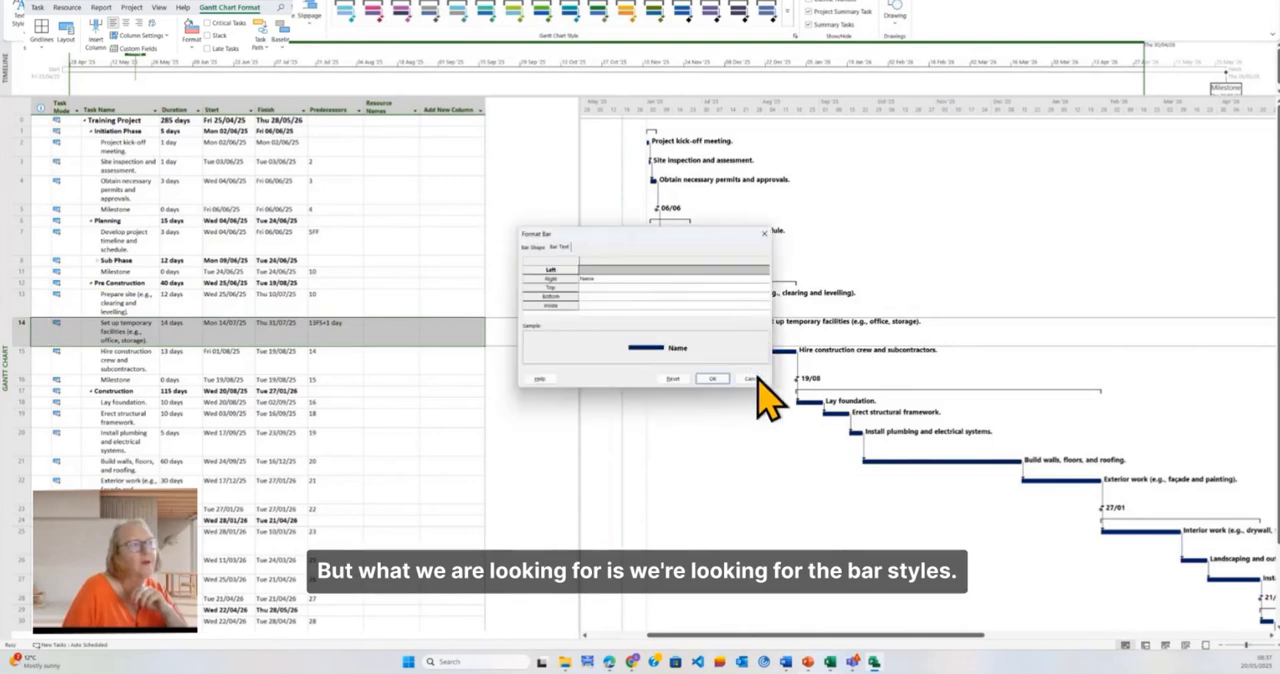
{"action": "left_click", "coordinate": [755, 375]}
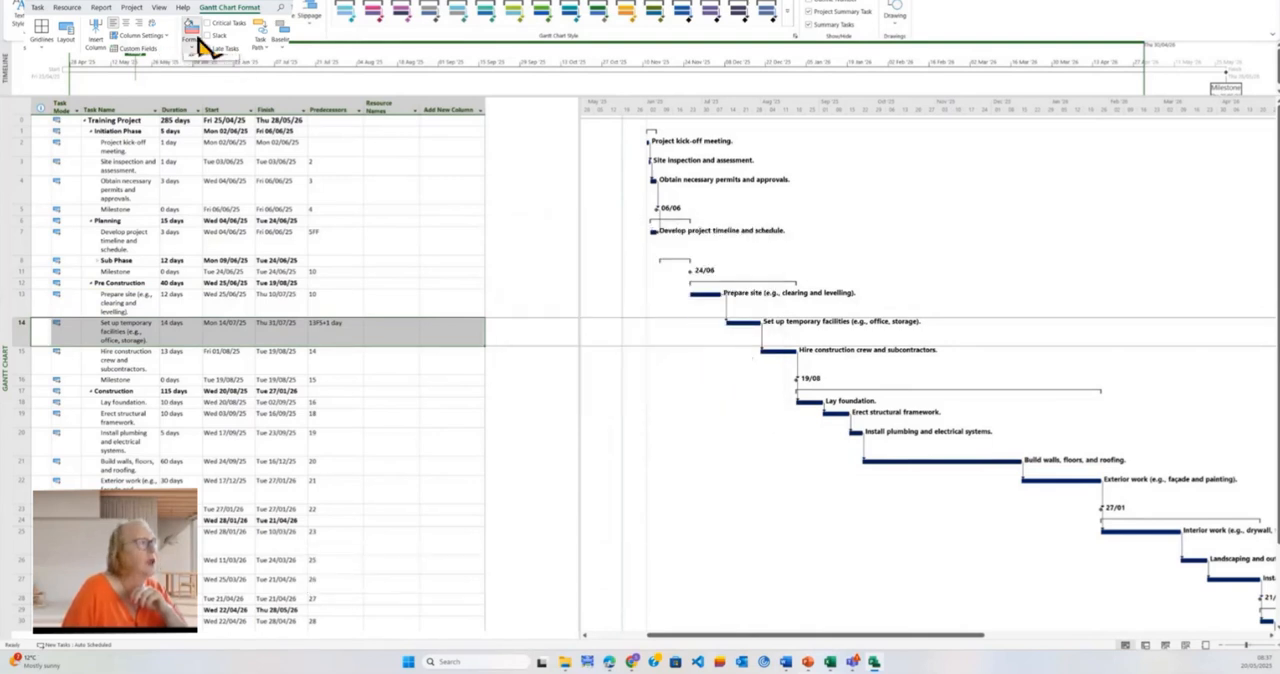
Step: In the chart's bar styles, set the text to the left of Task bars to ID
{"action": "double_click", "coordinate": [541, 296]}
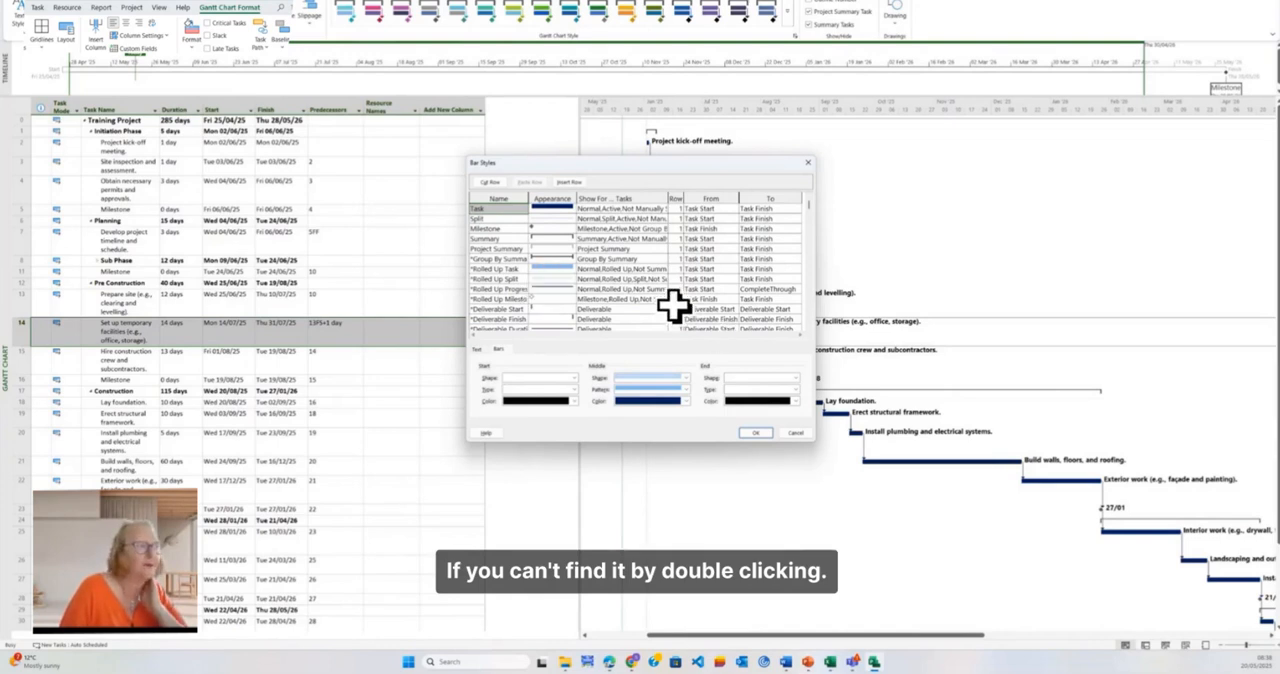
{"action": "left_click", "coordinate": [482, 350]}
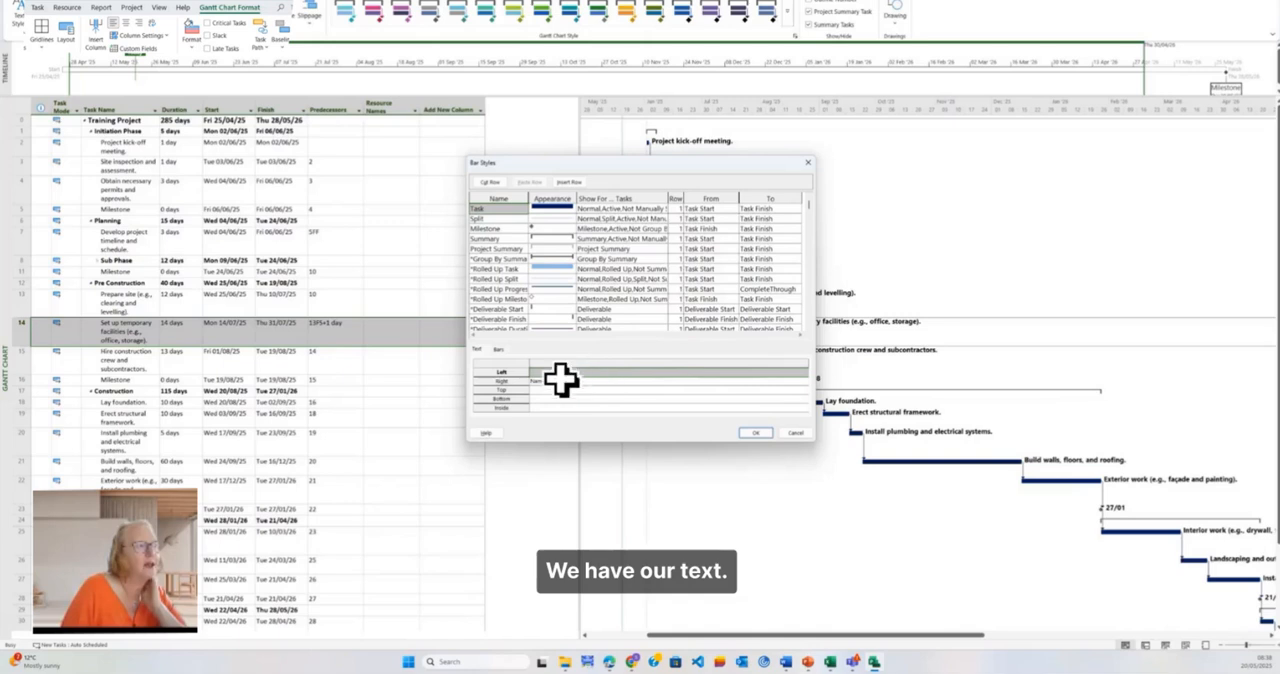
{"action": "left_click", "coordinate": [564, 372]}
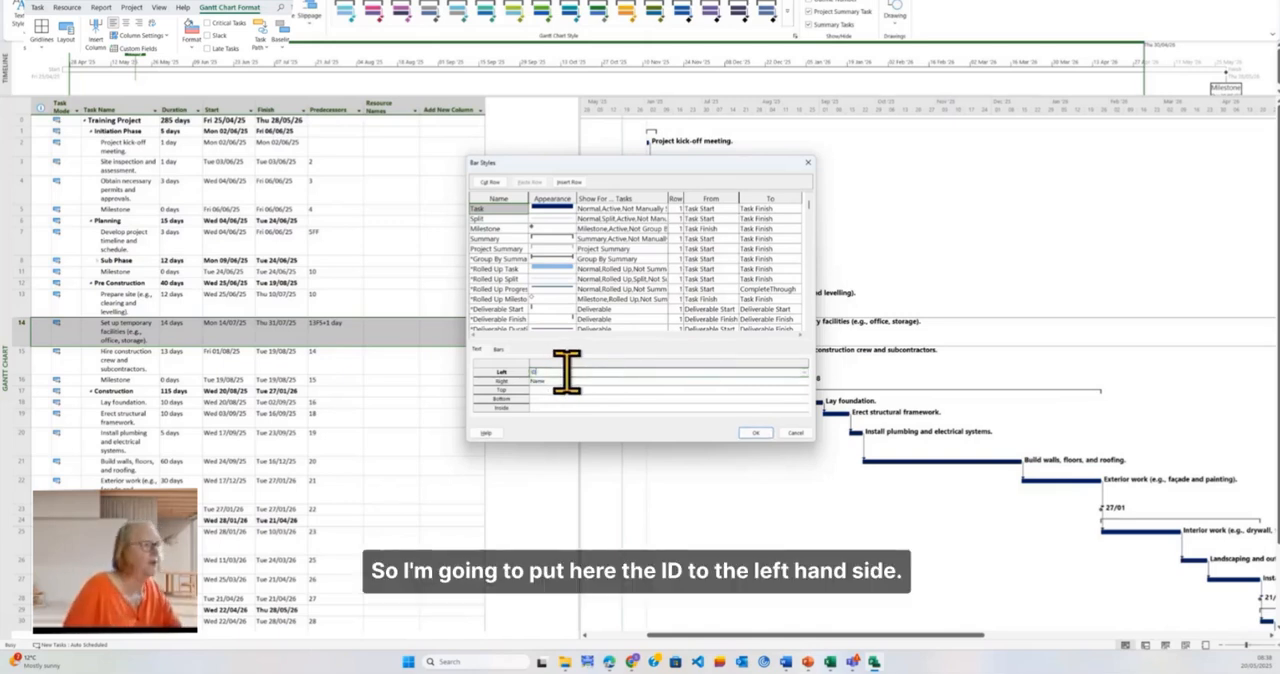
{"action": "left_click", "coordinate": [580, 381]}
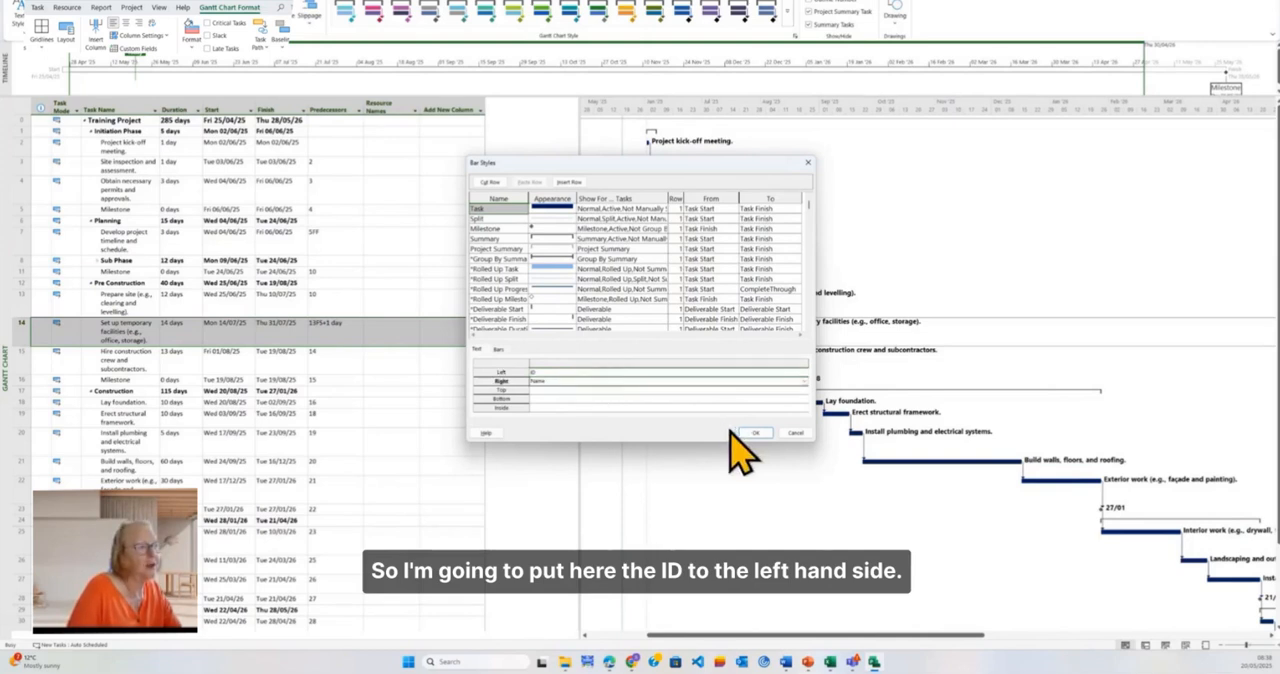
Step: Set the text on top of Task bars to Finish and apply the bar styles
{"action": "left_click", "coordinate": [574, 390]}
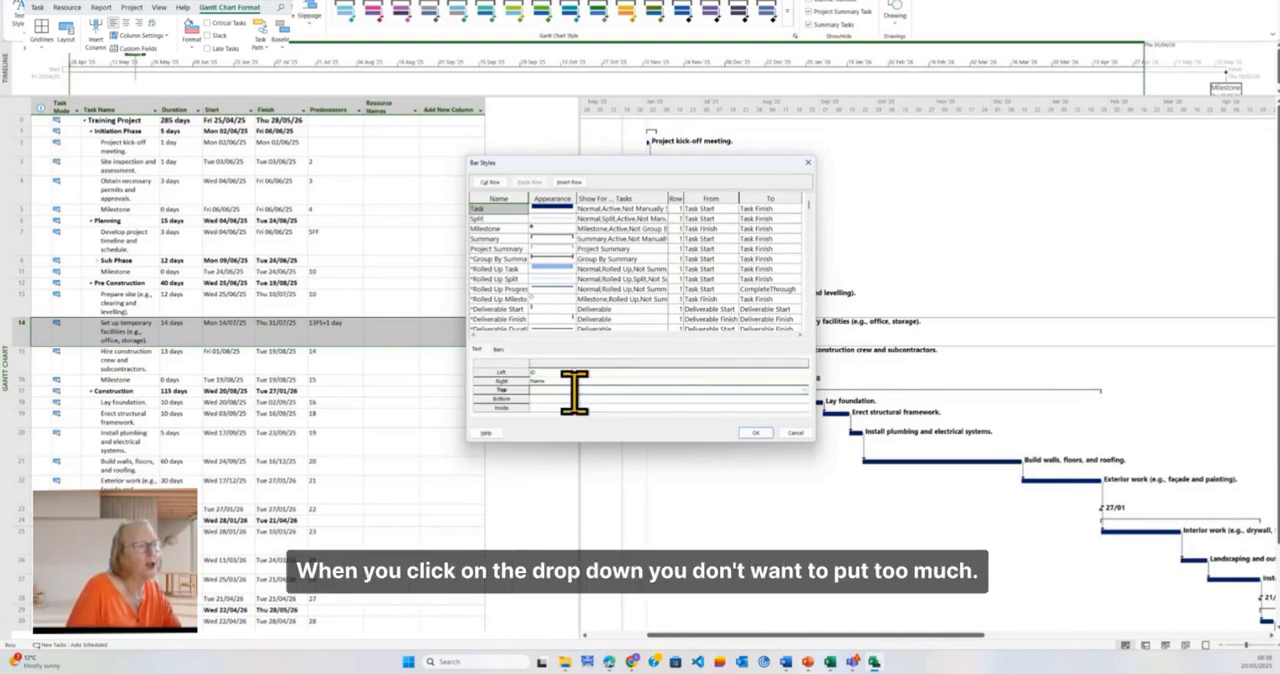
{"action": "left_click", "coordinate": [806, 390]}
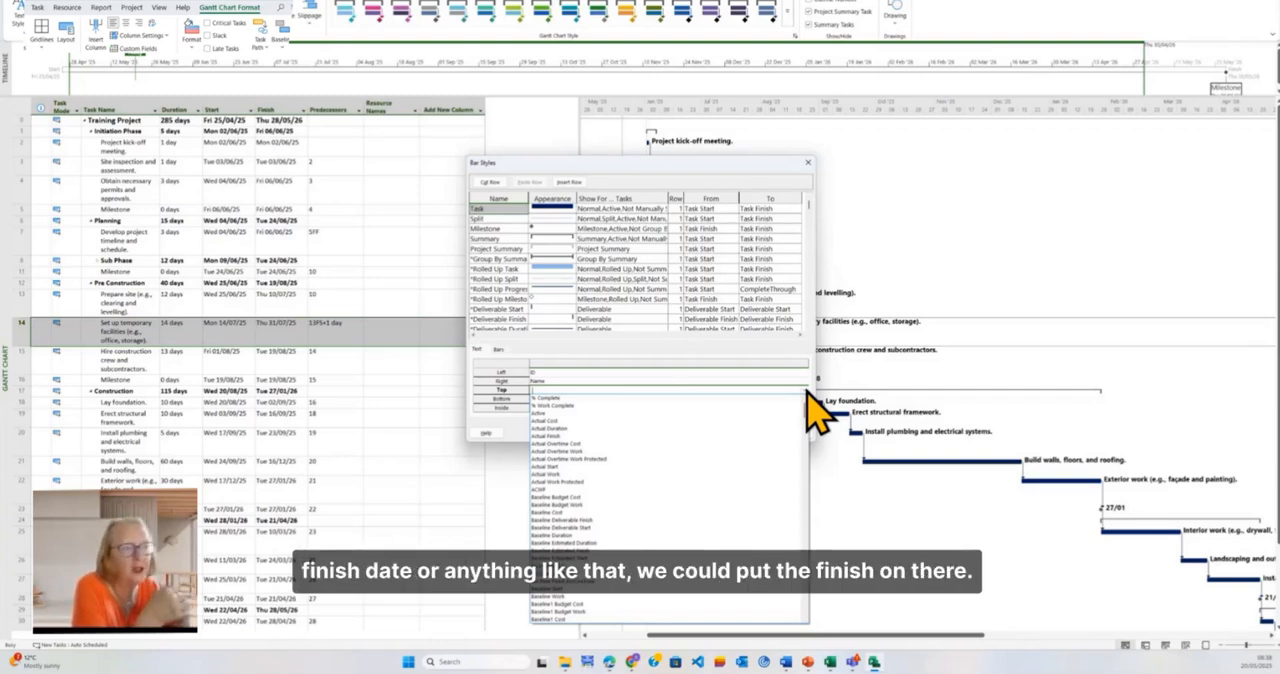
{"action": "type", "text": "f"}
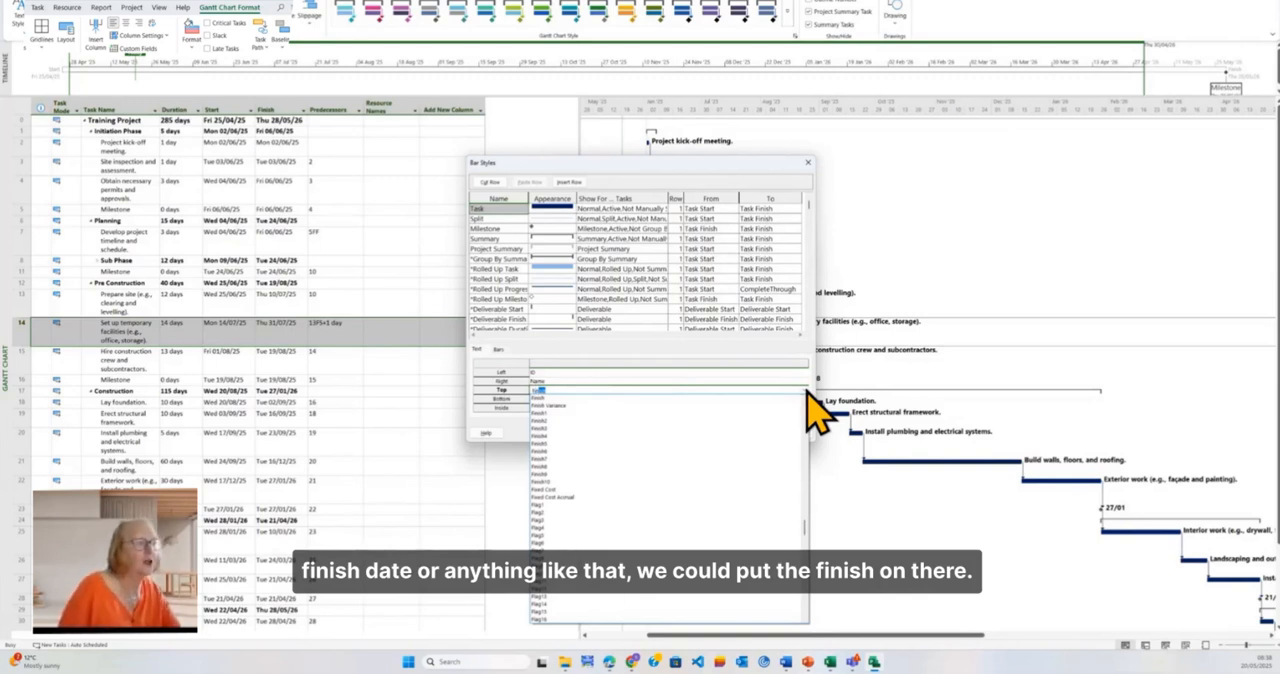
{"action": "left_click", "coordinate": [807, 391]}
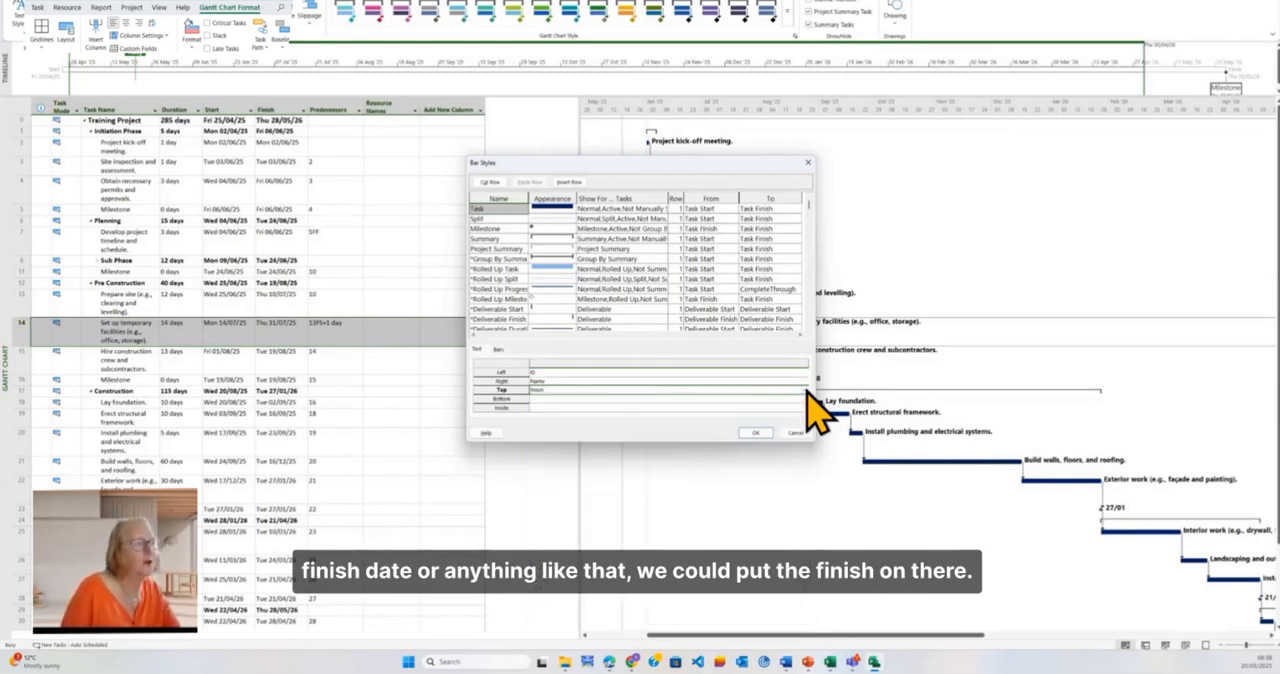
{"action": "left_click", "coordinate": [580, 389]}
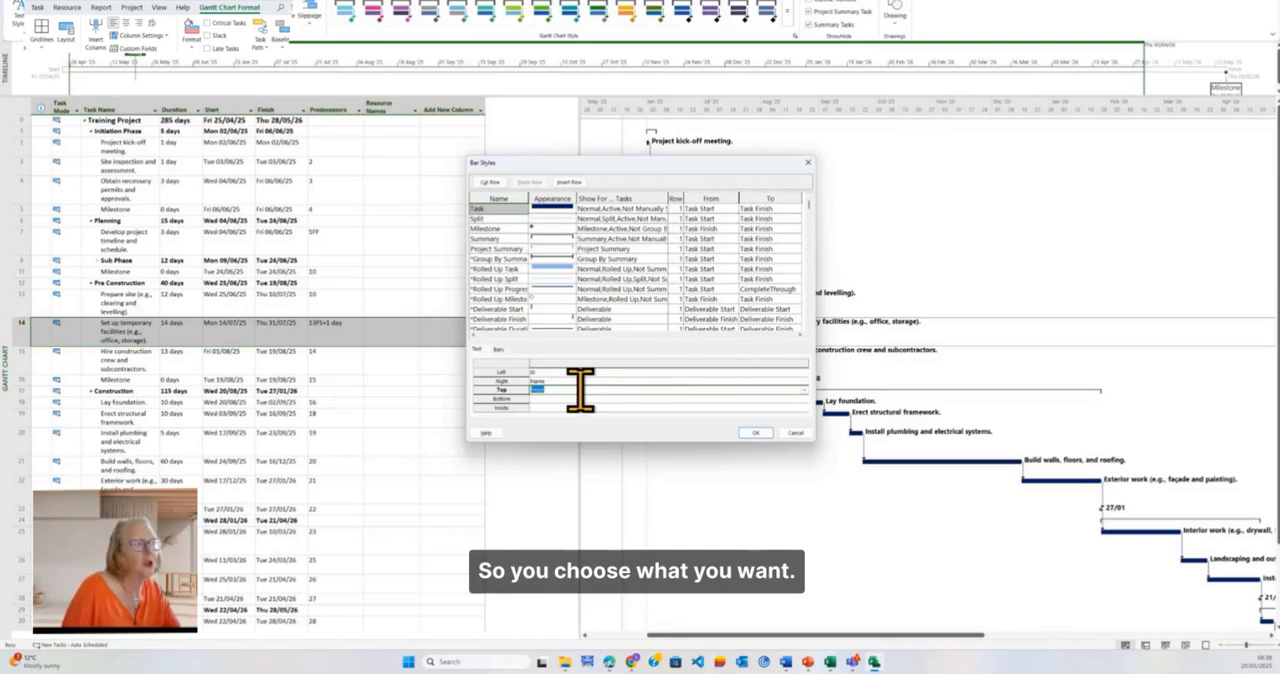
{"action": "left_click", "coordinate": [755, 432]}
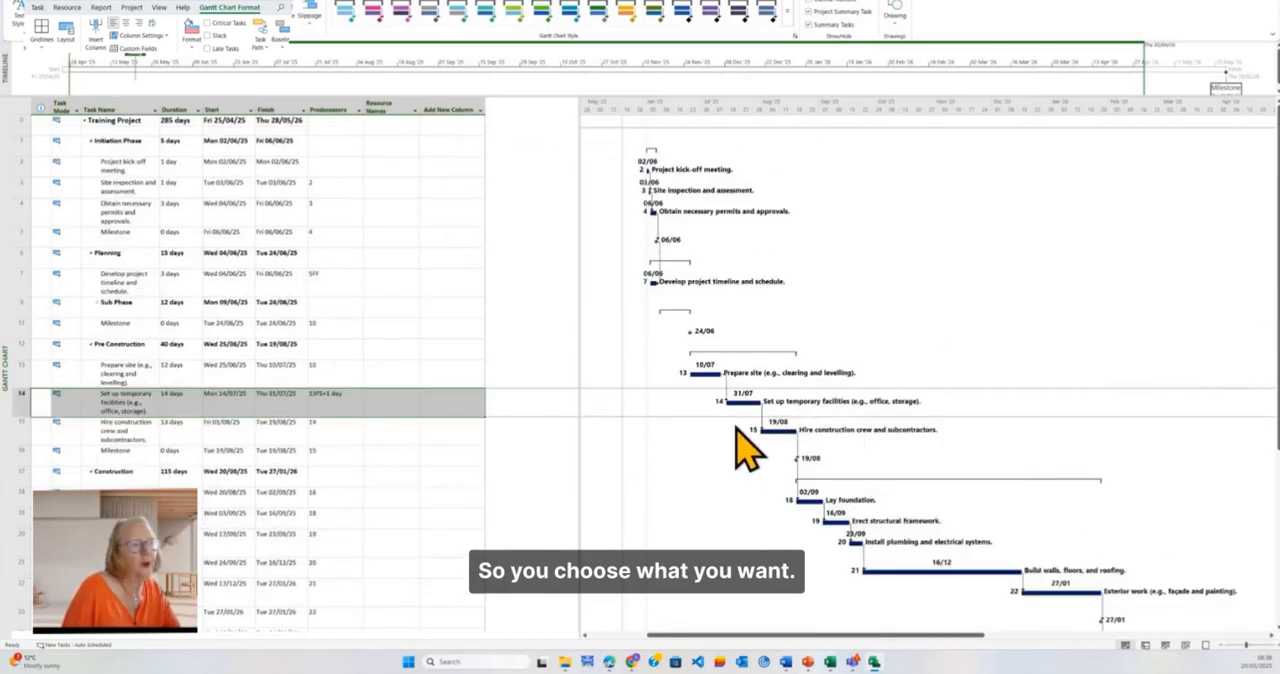